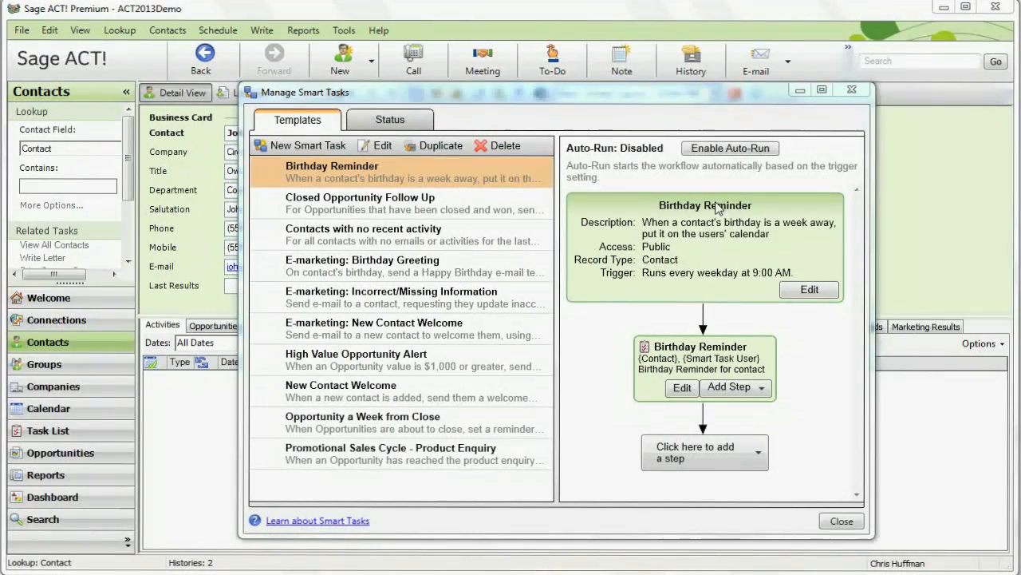
- Create a smart task triggered 'Run when conditions are met' and begin editing its conditions
left_click(320, 146)
type("New Customer")
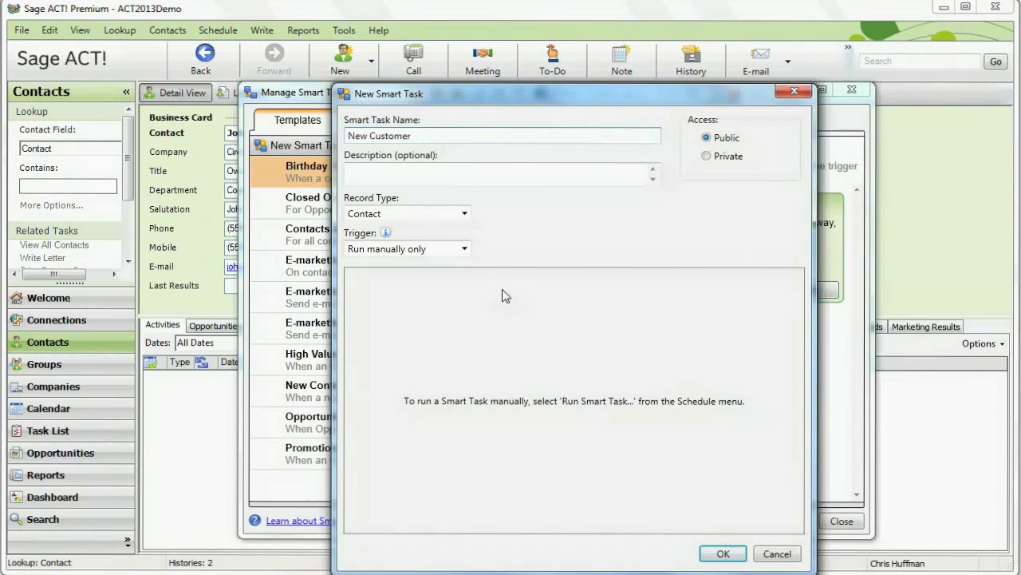
left_click(450, 248)
left_click(441, 288)
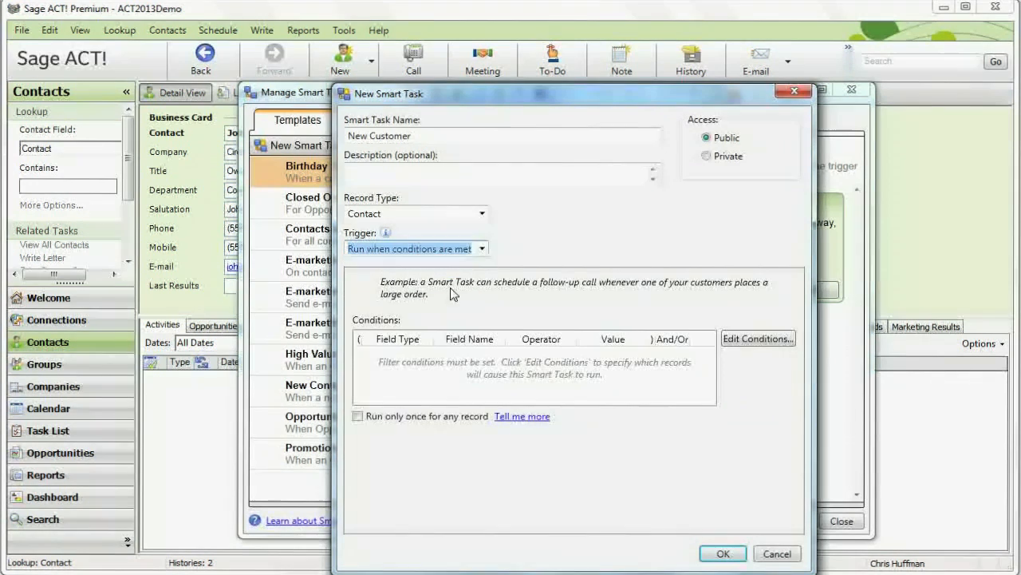
left_click(754, 341)
- Add the condition ID/Status Contains 'New Customer' to the task's condition list
left_click(431, 244)
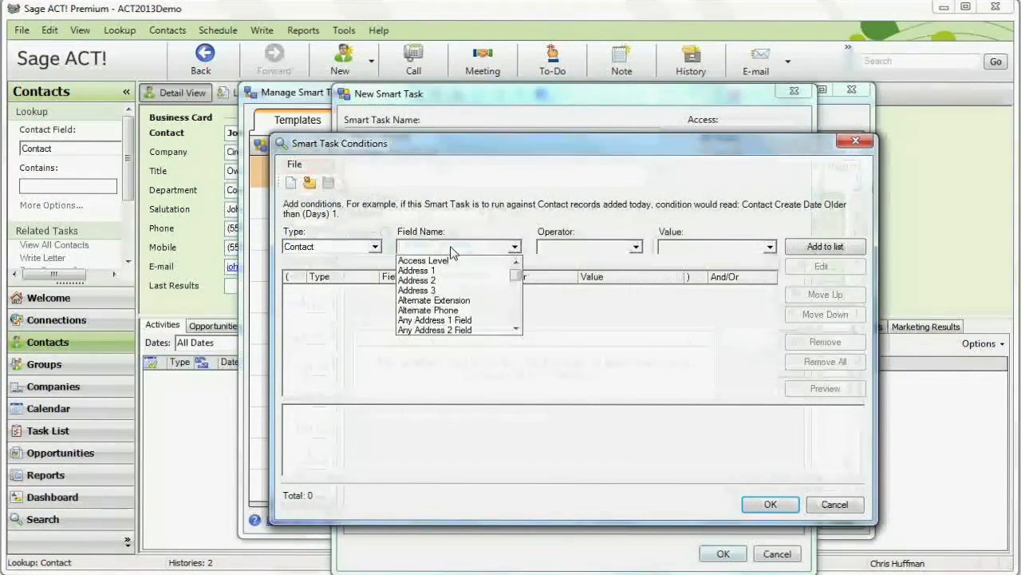
key("i")
key("Return")
key("Tab")
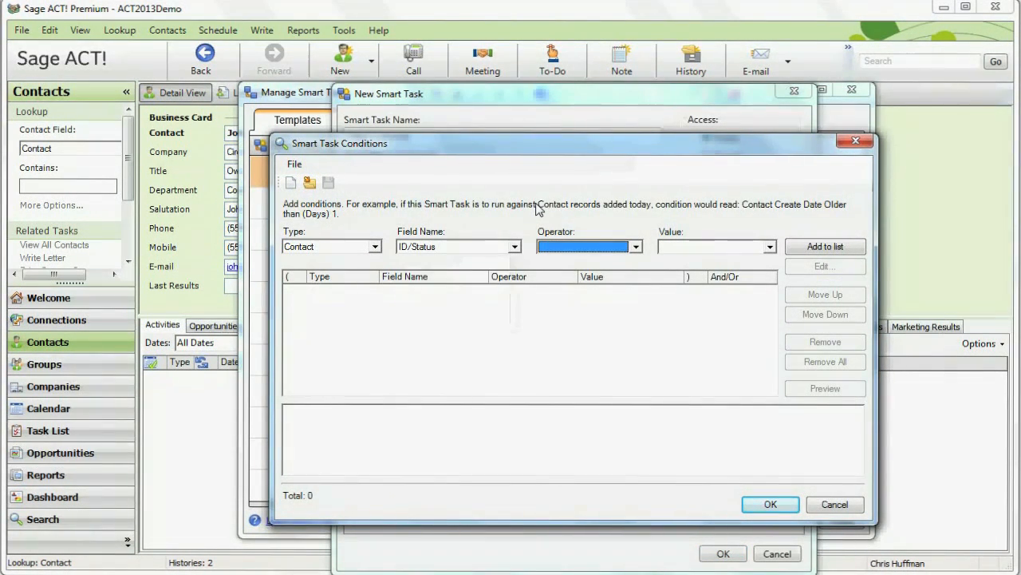
key("Tab")
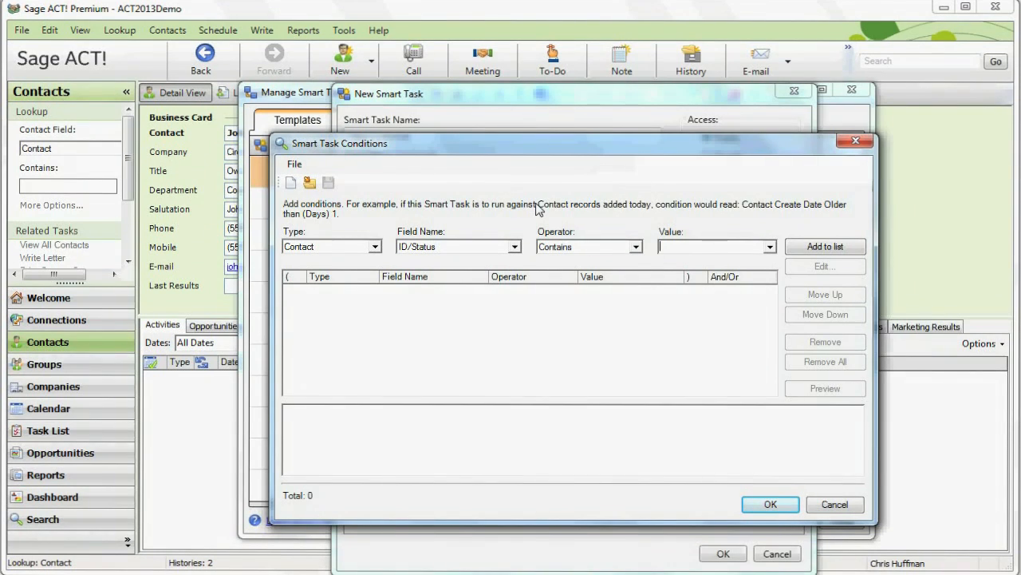
type("New Cust")
type("omer")
left_click(790, 247)
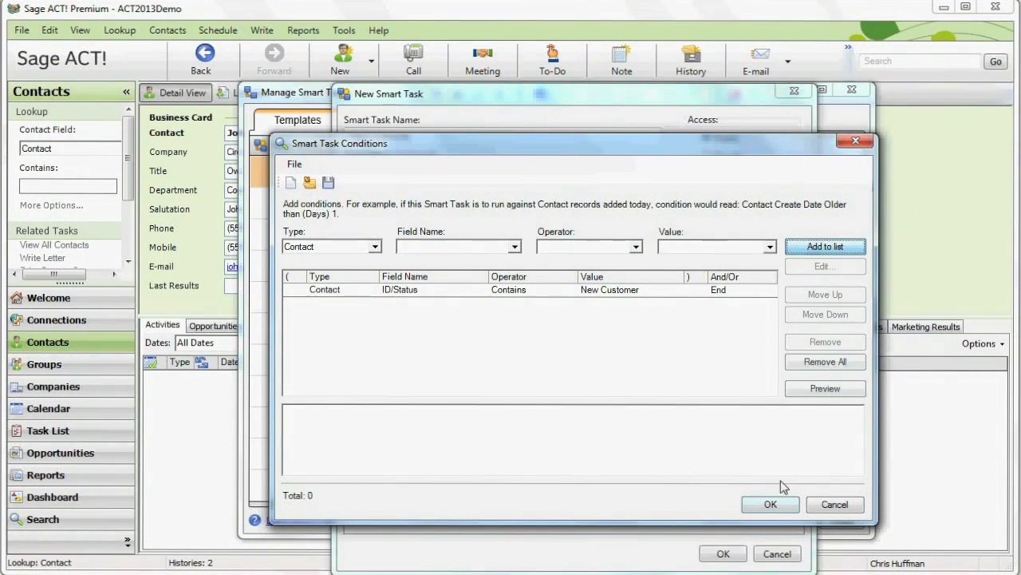
- Accept the conditions, save the New Customer task, and list the available step kinds
left_click(772, 503)
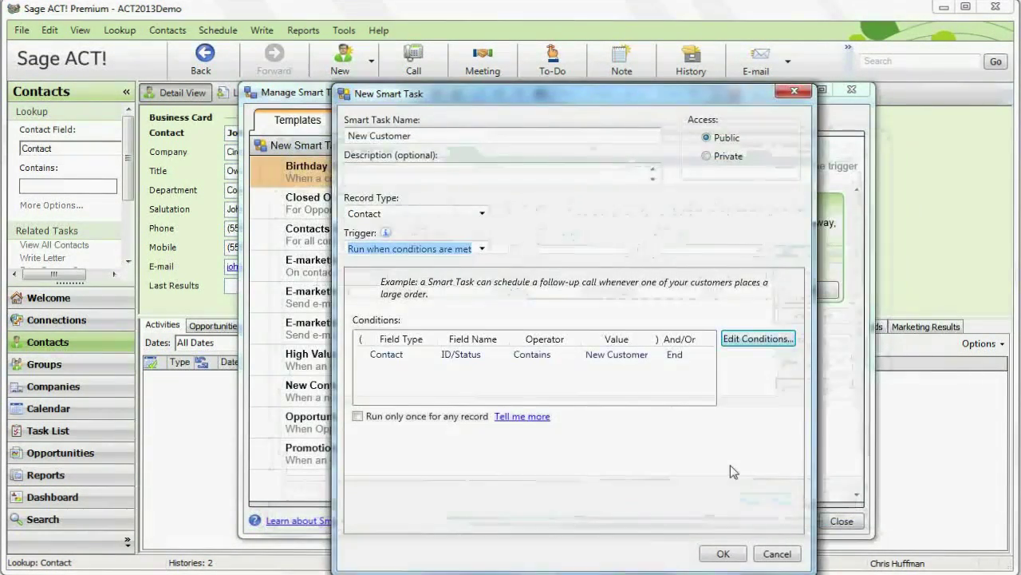
left_click(718, 553)
left_click(754, 344)
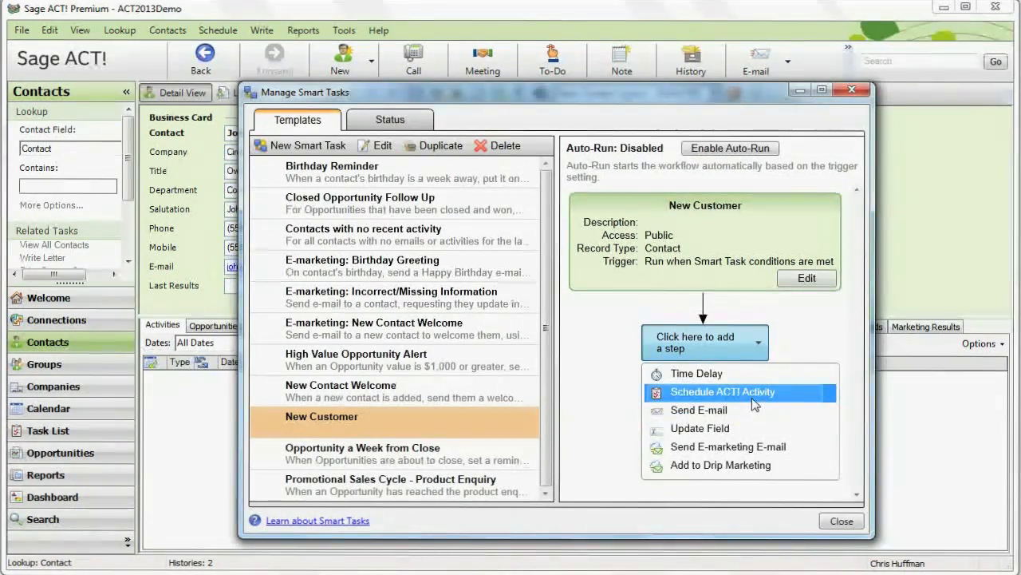
- Add a Schedule ACT! Activity call step: start in 2 days, Timeless, regarding 'Introductions to Staff'
left_click(752, 395)
left_click(524, 239)
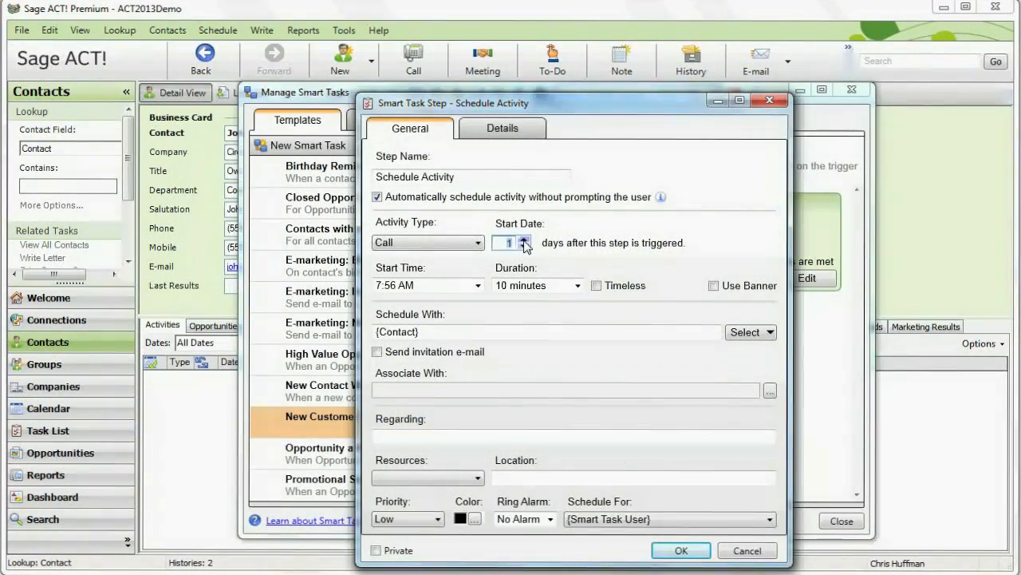
left_click(597, 286)
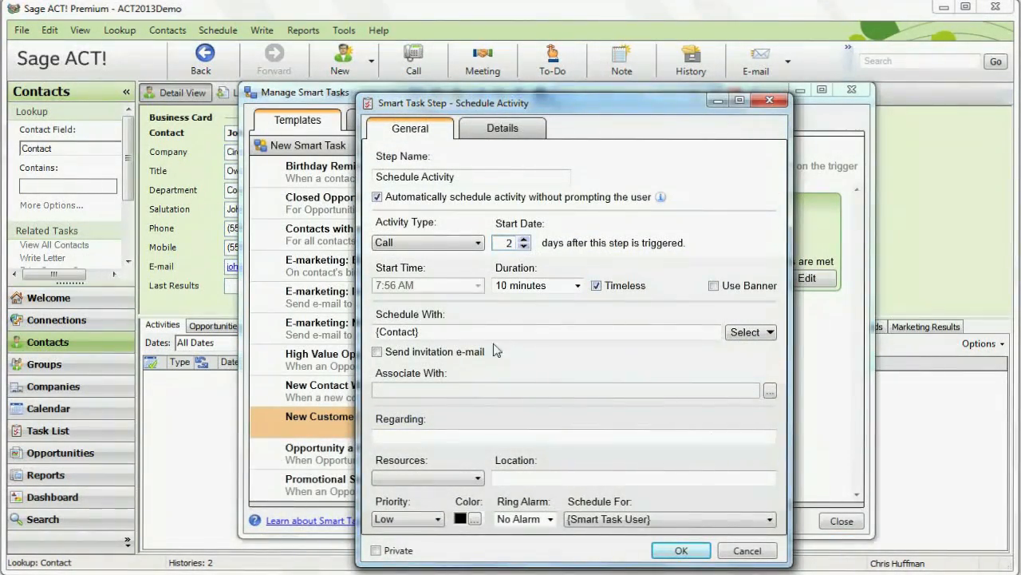
left_click(450, 435)
type("IN")
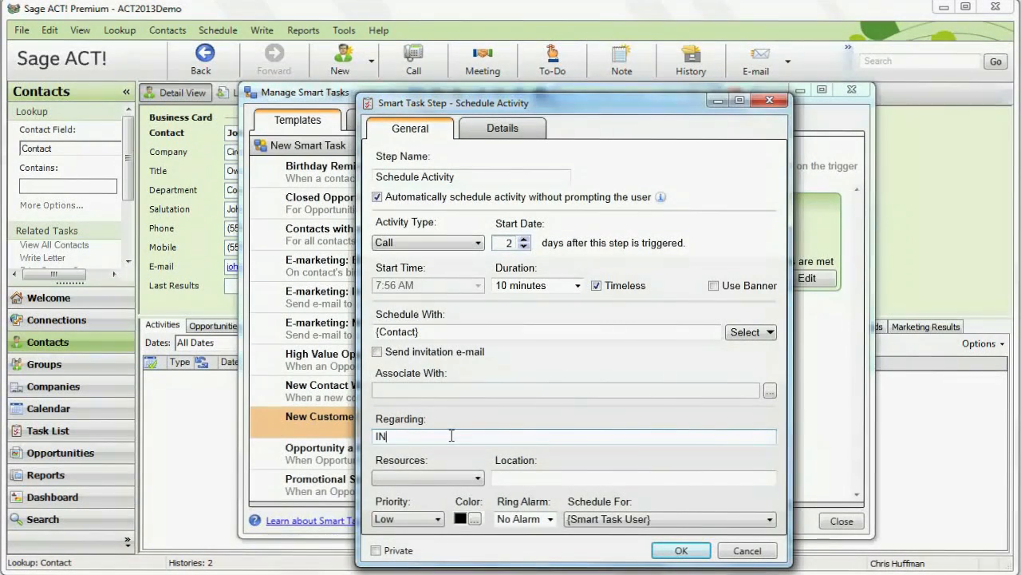
key("BackSpace")
key("BackSpace")
key("BackSpace")
key("BackSpace")
type("ctions")
type(" to Staf")
left_click(681, 550)
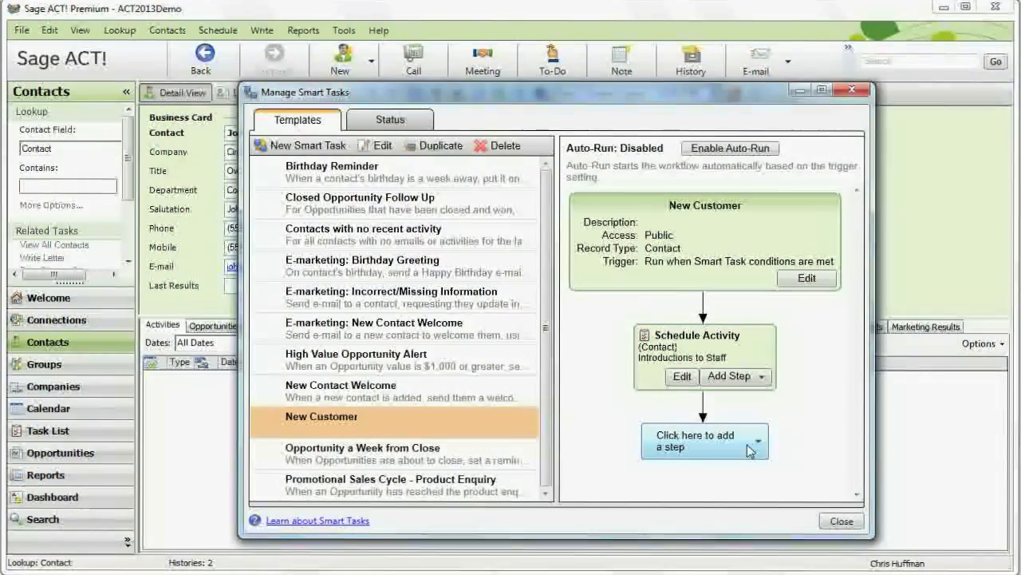
- Add an Update Field step setting ID/Status to 'Customer'
left_click(753, 439)
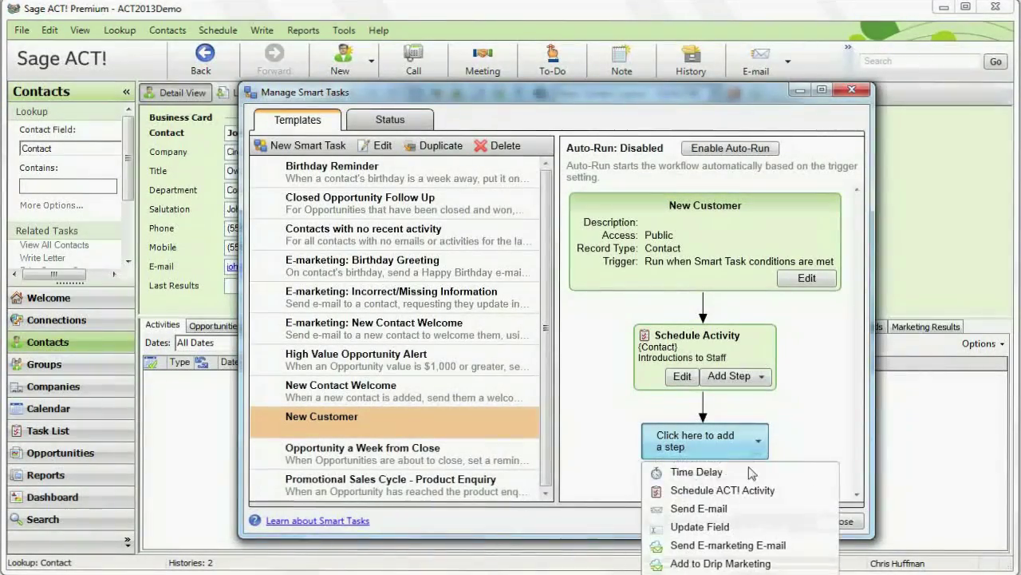
left_click(743, 520)
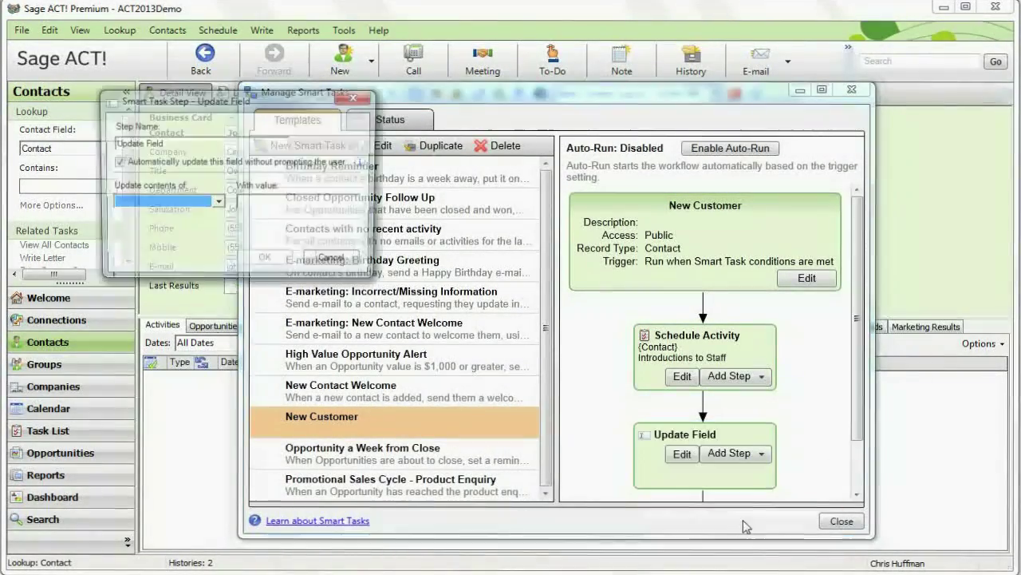
left_click(254, 206)
type("Customer")
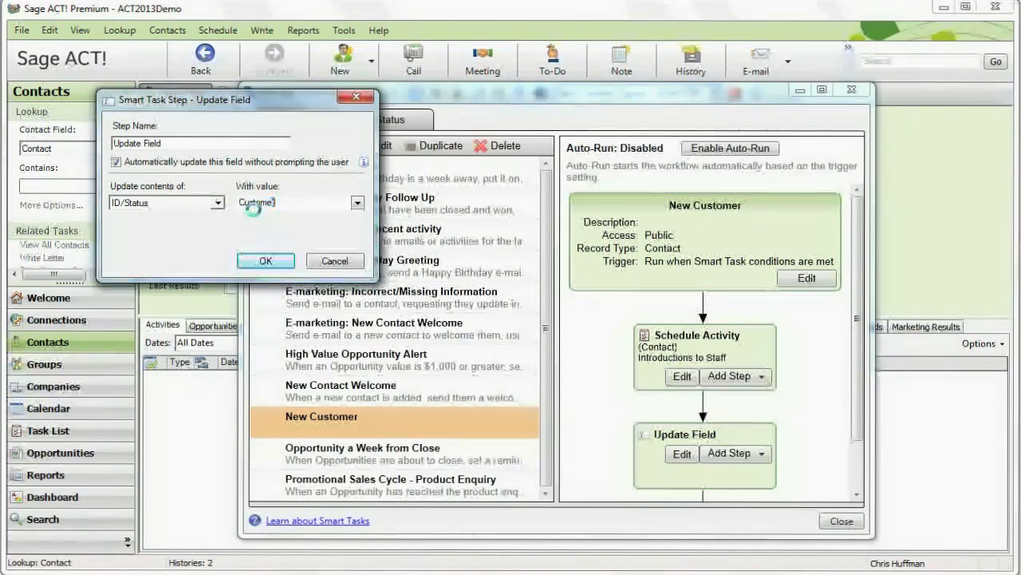
left_click(266, 261)
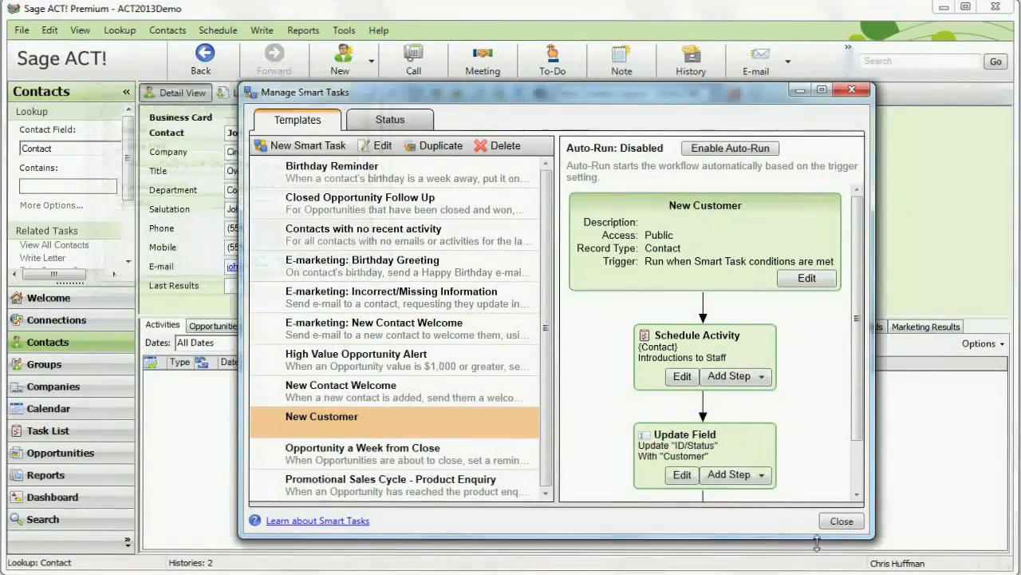
- Enable Auto-Run for the New Customer task and close the Smart Task manager
left_click(730, 149)
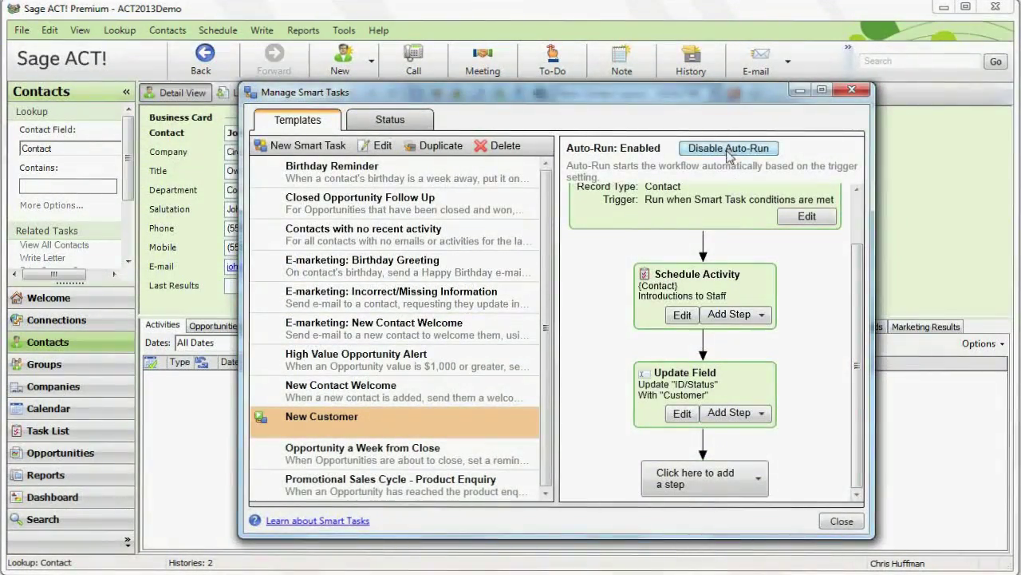
left_click(841, 522)
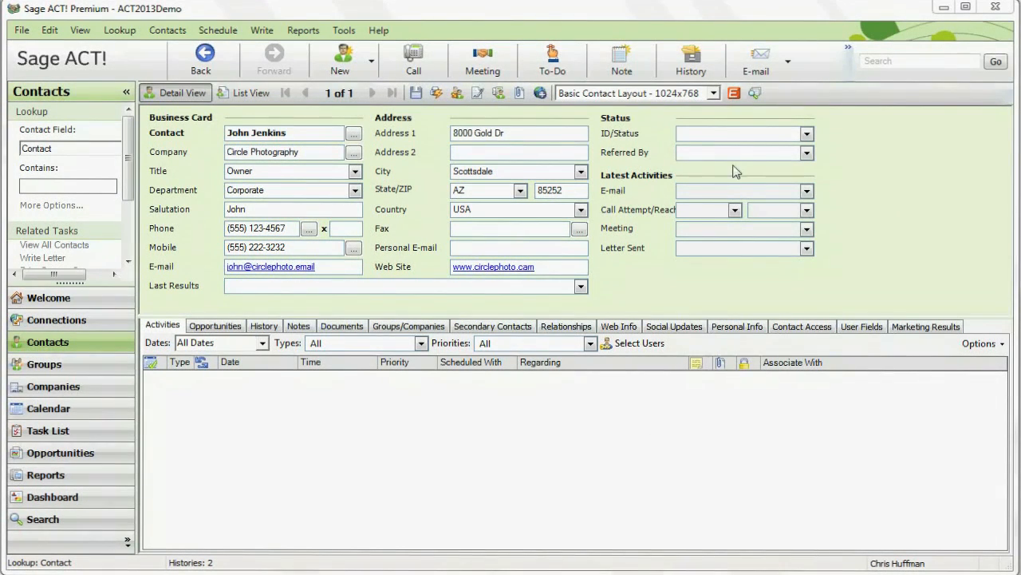
type("New Customer")
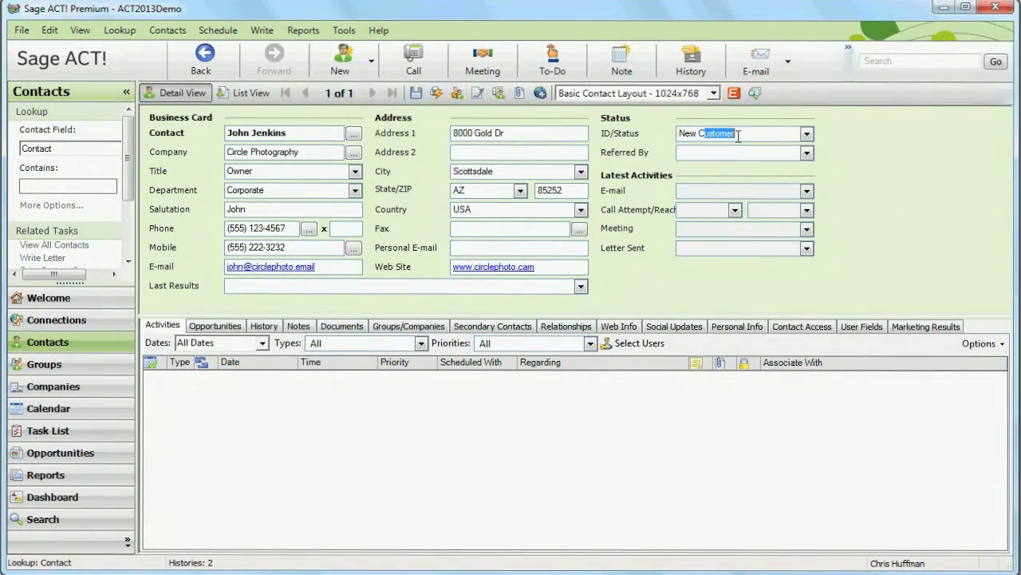
left_click(415, 93)
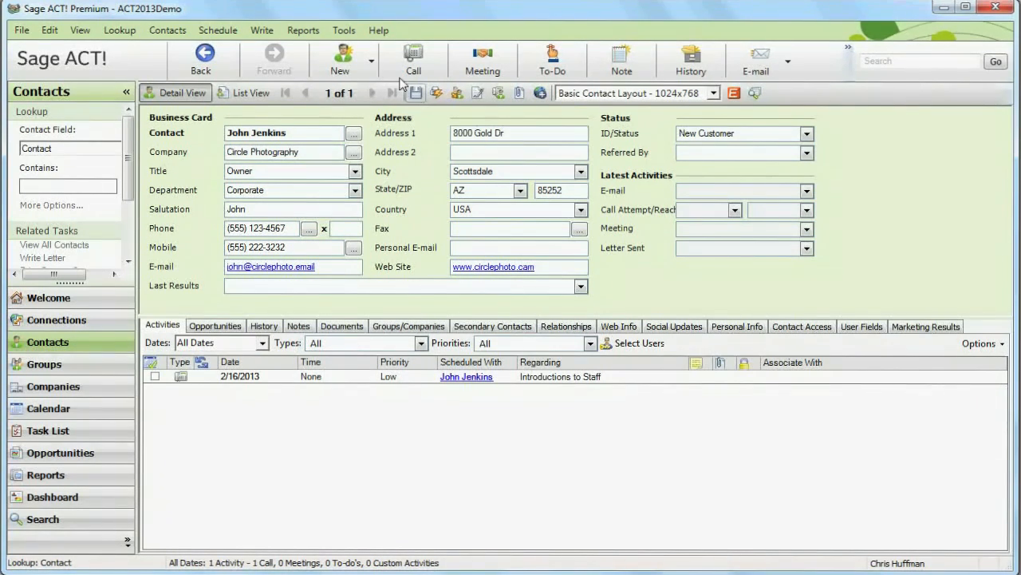
- Clear the Introductions to Staff call as Completed with details 'Call went great!'
left_click(159, 379)
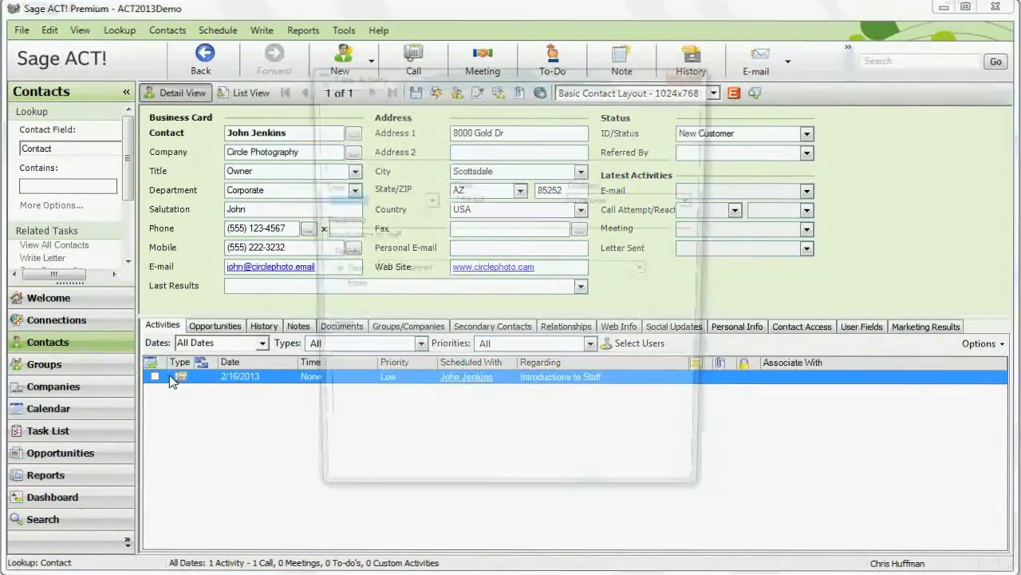
type("Call ")
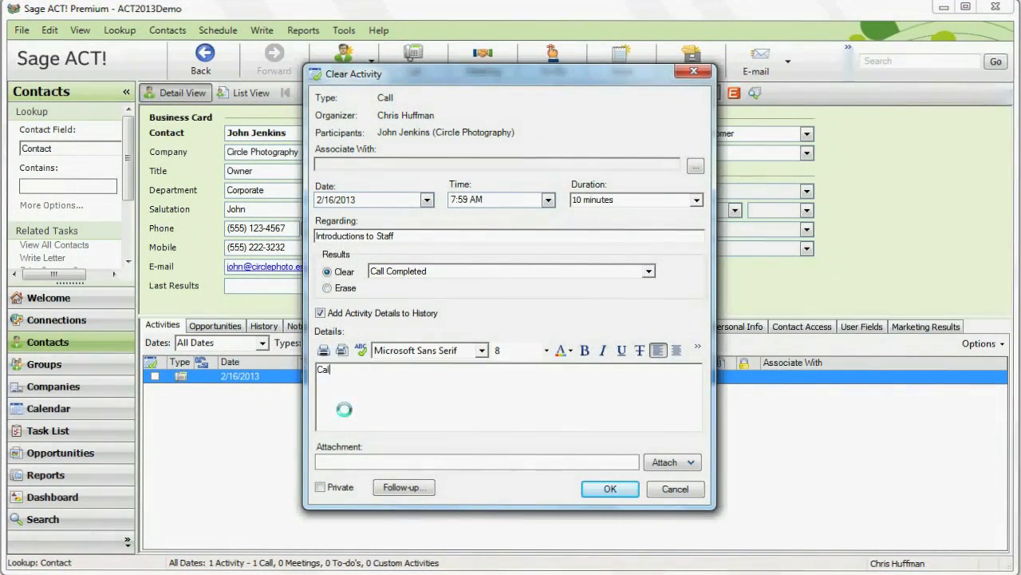
type("went gr")
type("eat!")
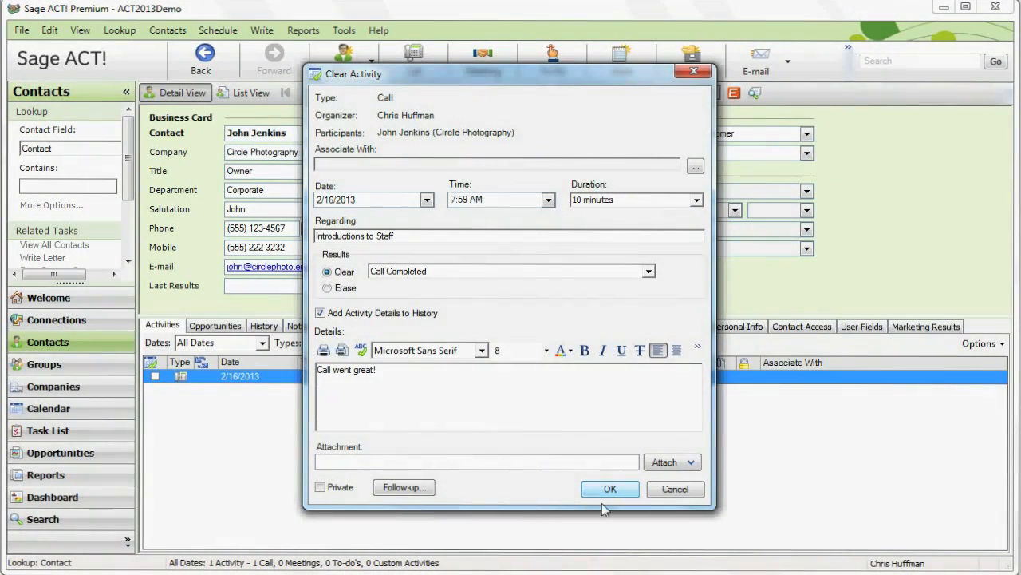
left_click(600, 491)
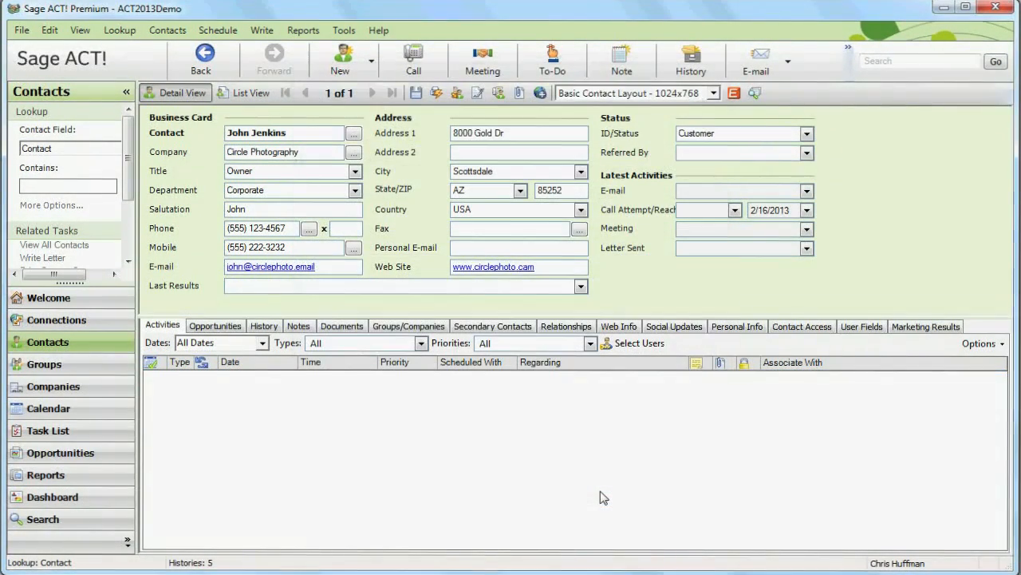